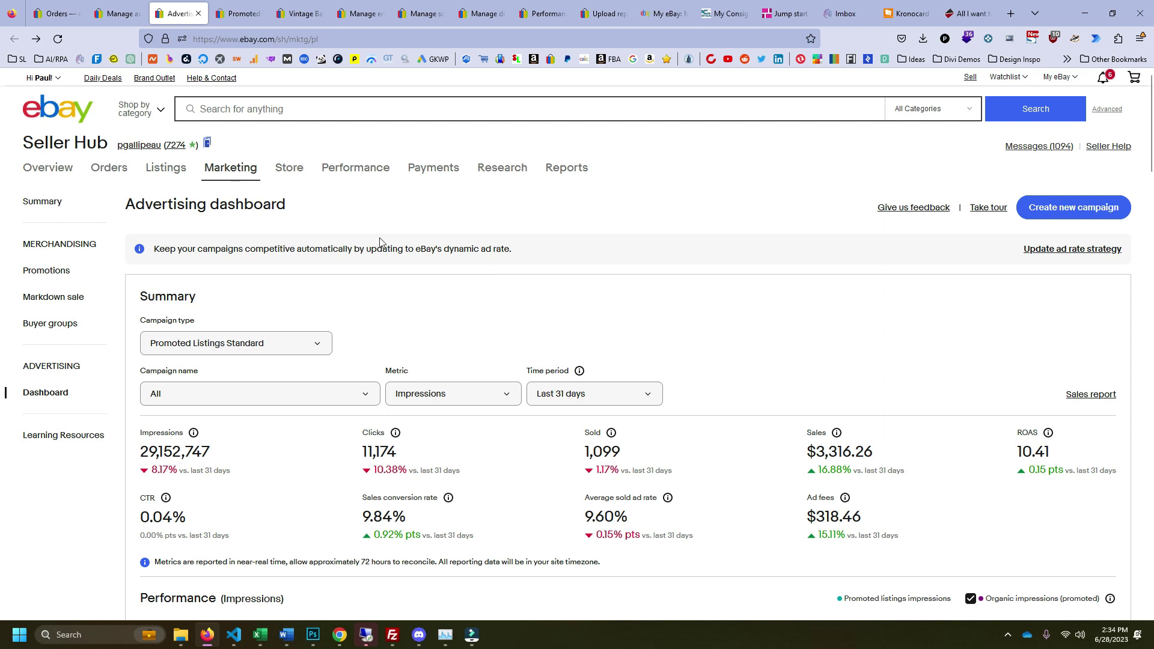
Step: Start a new Advanced pay-per-click campaign
mouse_move(219, 175)
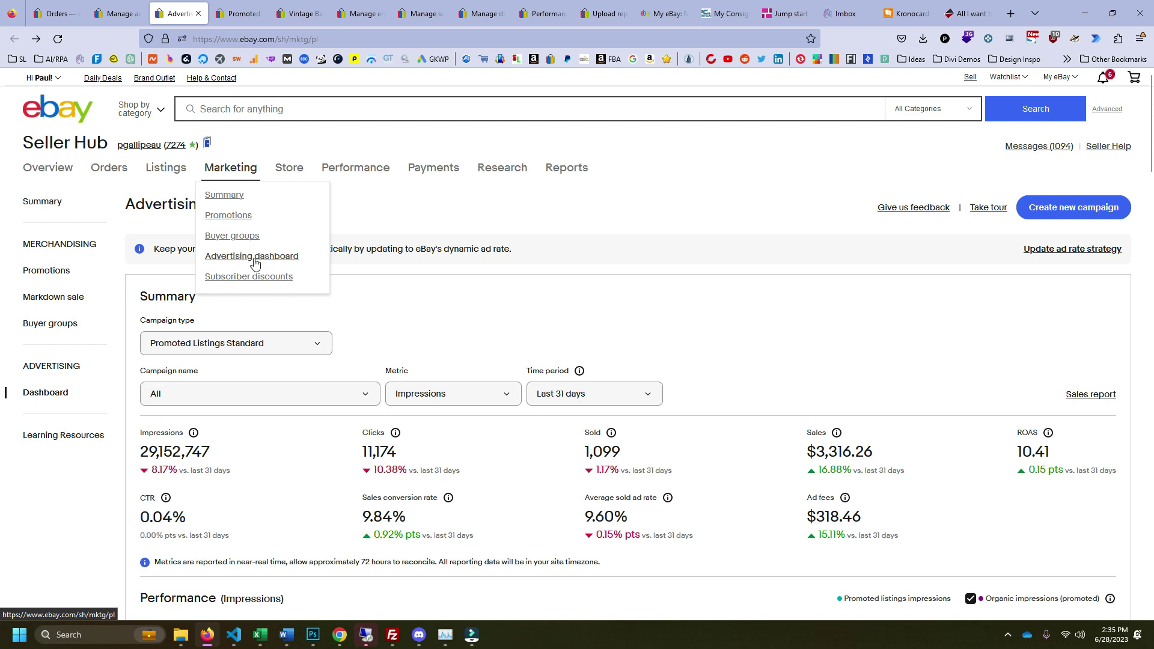
left_click(1067, 211)
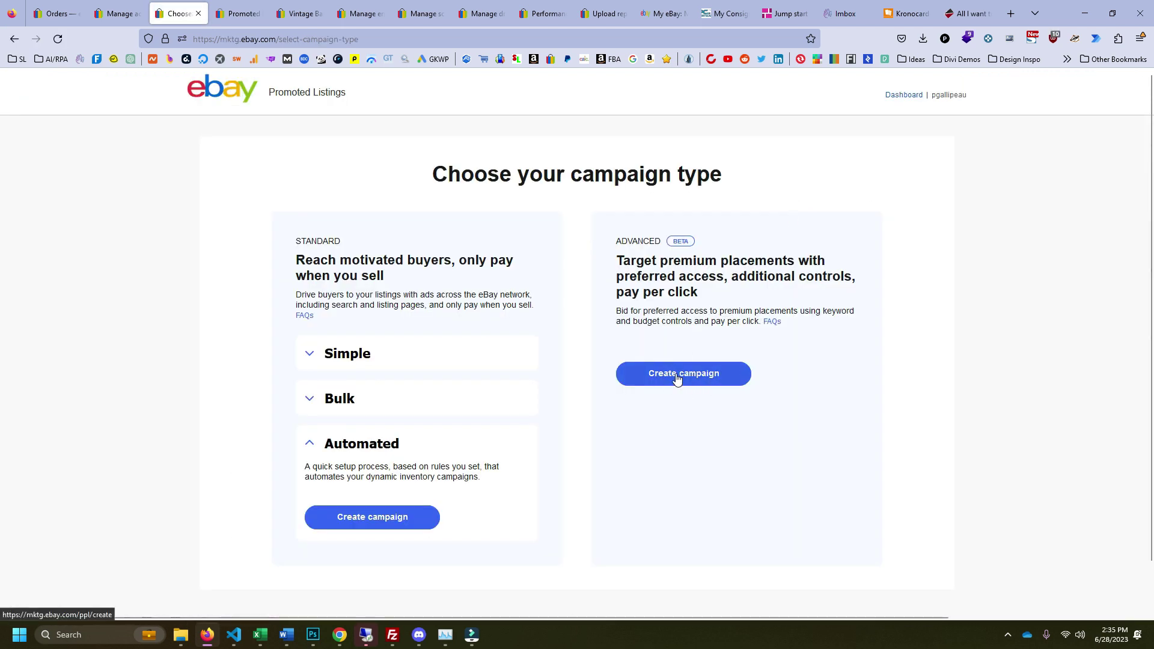
left_click(699, 388)
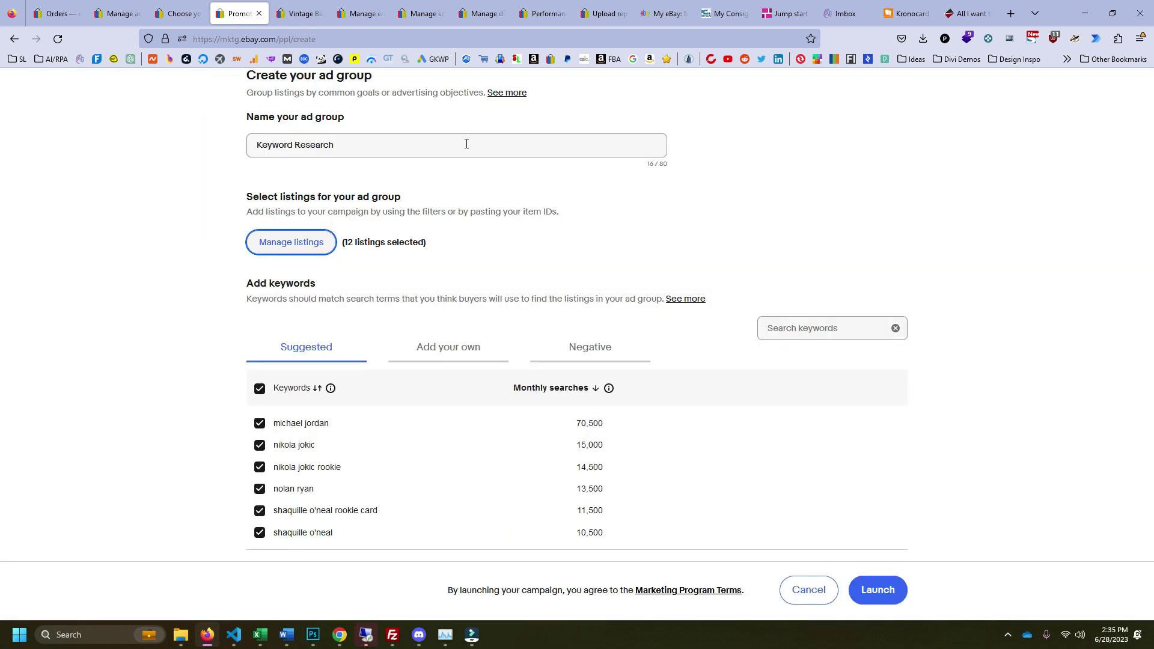
Step: Review the Keyword Research campaign setup, leaving the daily budget at 1.00
scroll(481, 156, "up", 8)
scroll(489, 169, "up", 5)
left_click_drag(379, 235, 222, 234)
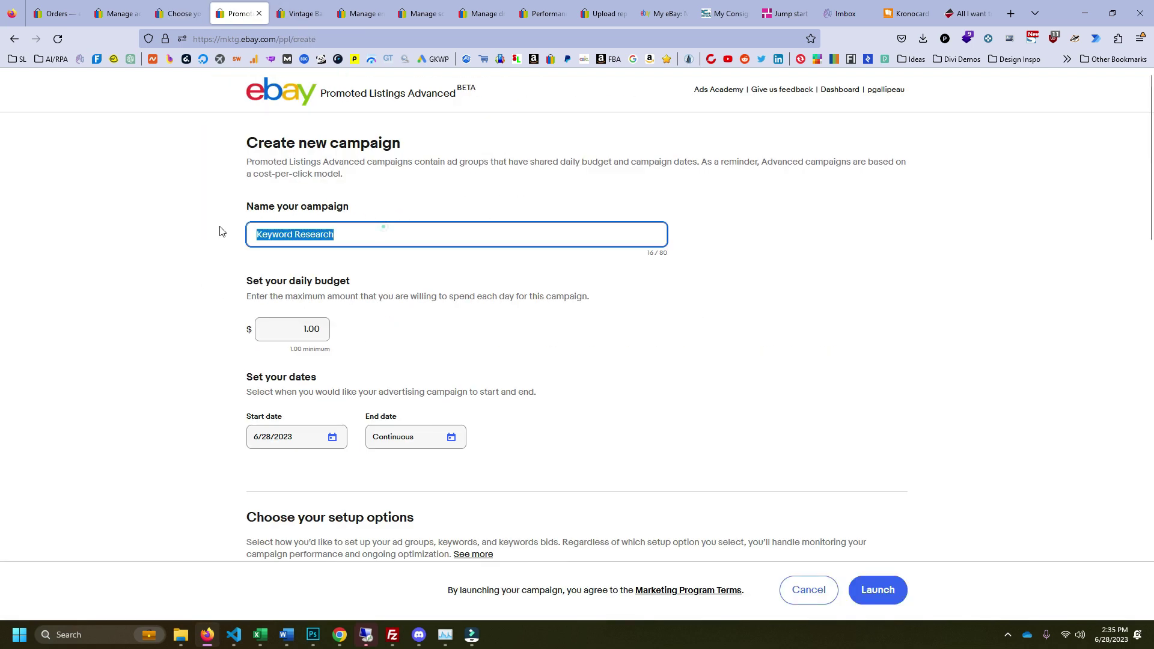
left_click(424, 343)
double_click(278, 330)
left_click(448, 352)
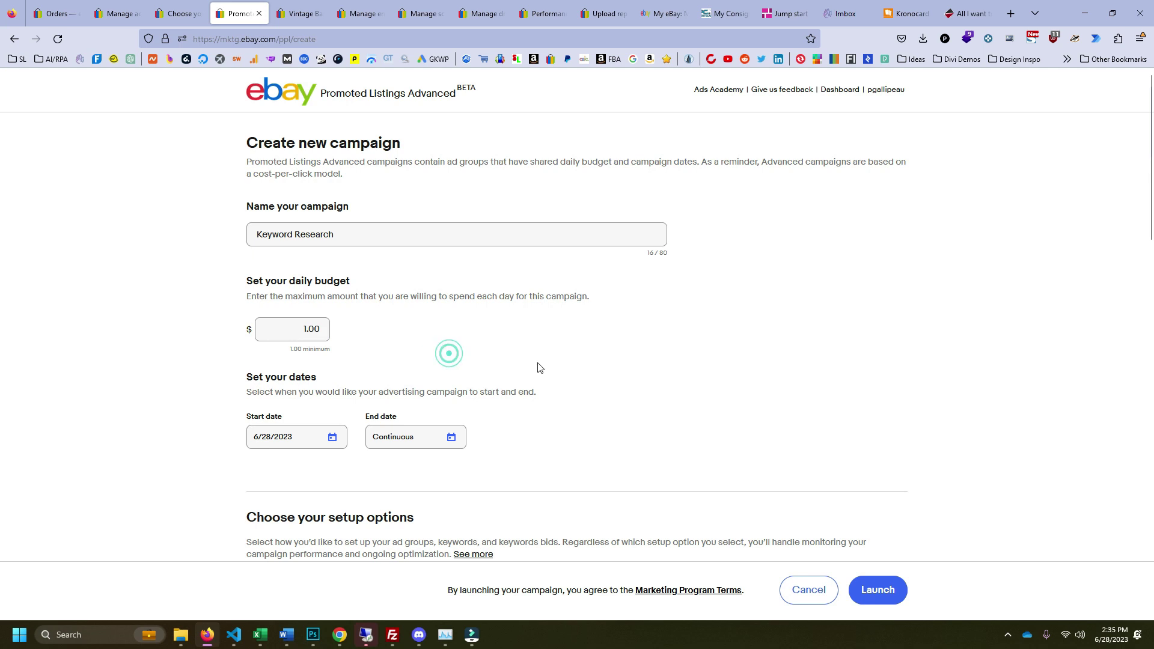
Step: Leave the ad group name unchanged and scroll down to the suggested keywords
scroll(715, 350, "down", 5)
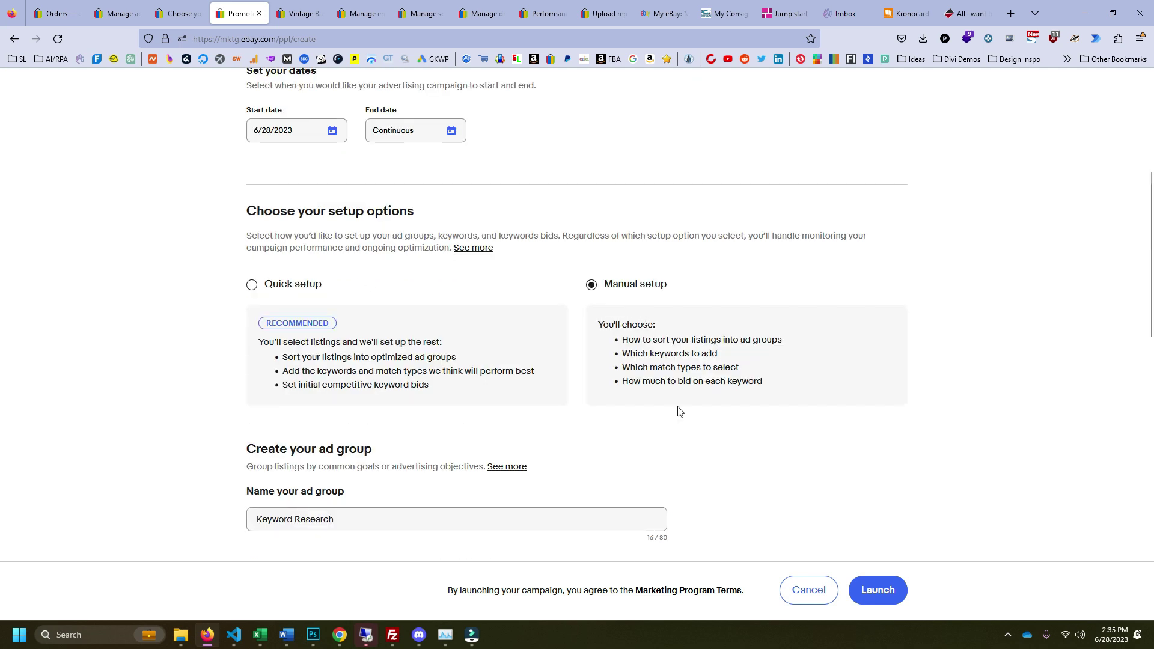
scroll(618, 283, "down", 3)
left_click(314, 335)
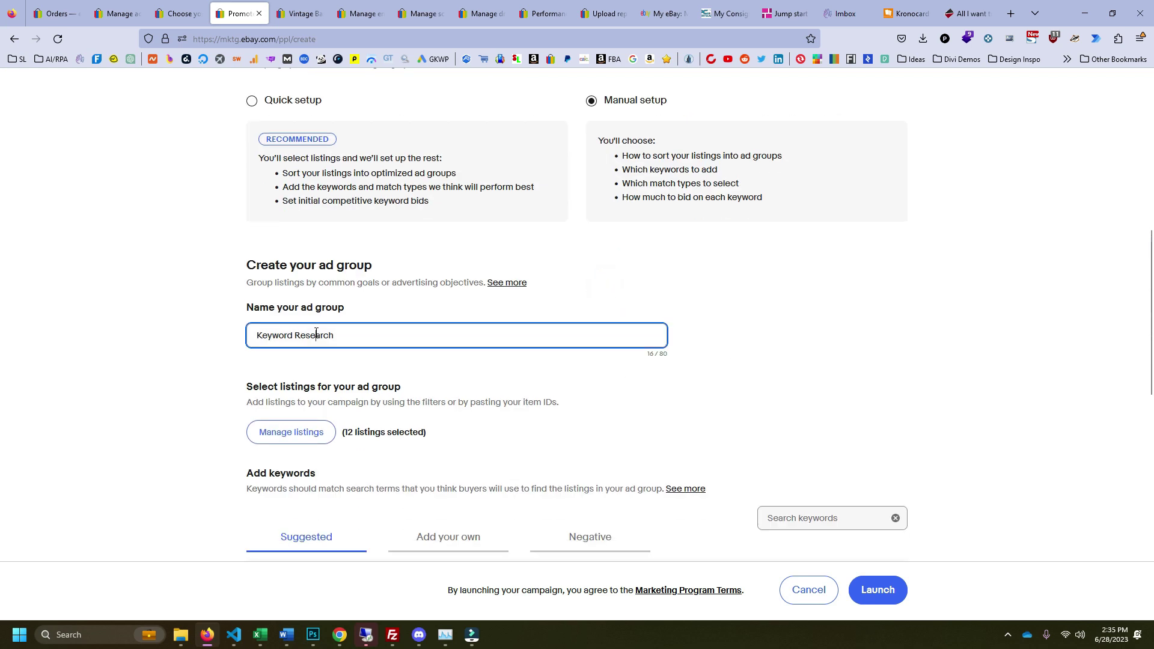
left_click_drag(315, 335, 261, 334)
left_click(448, 344)
scroll(322, 352, "down", 3)
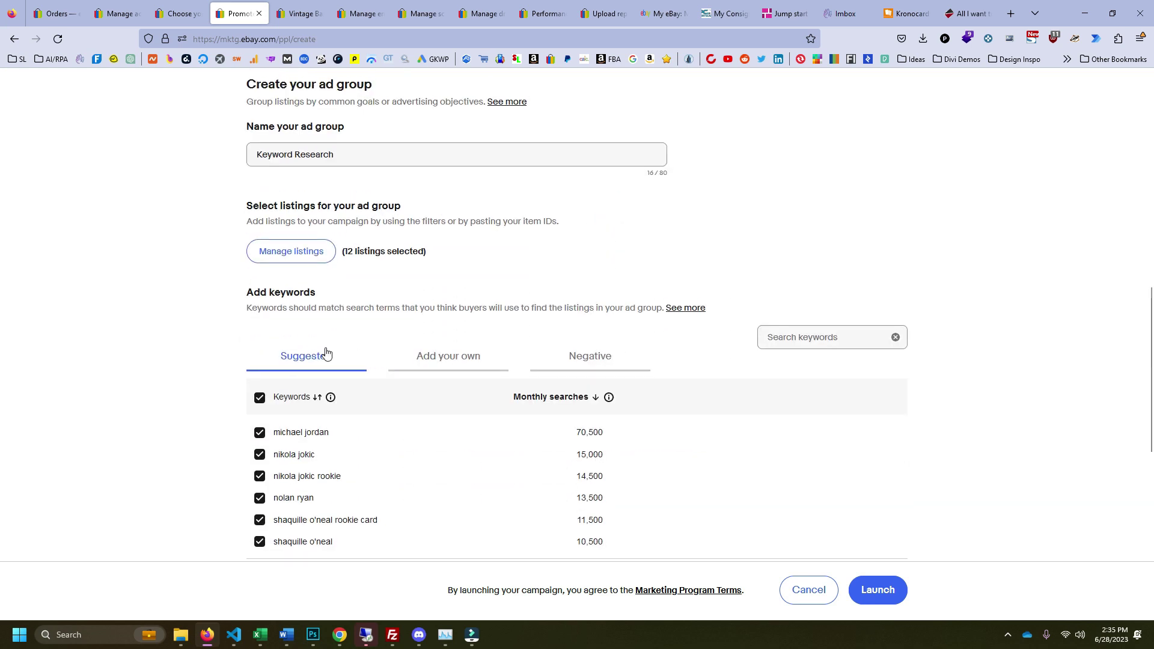
Step: Search the ad group's chosen listings for 'wayne gretzky', then clear the search
left_click(311, 255)
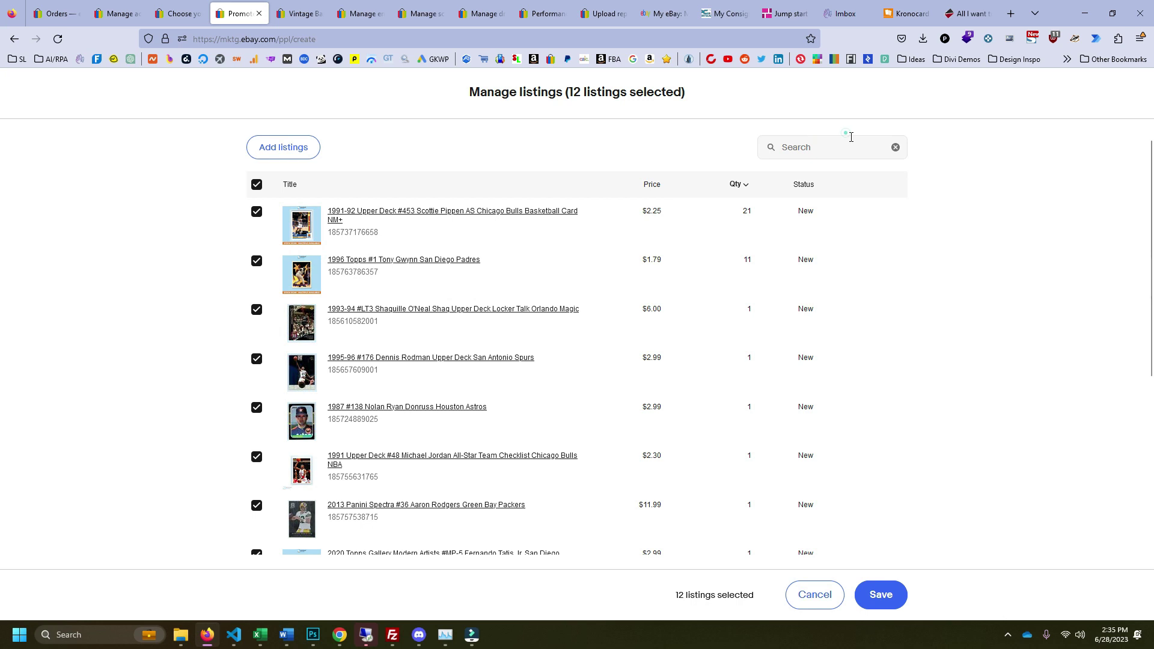
left_click(837, 149)
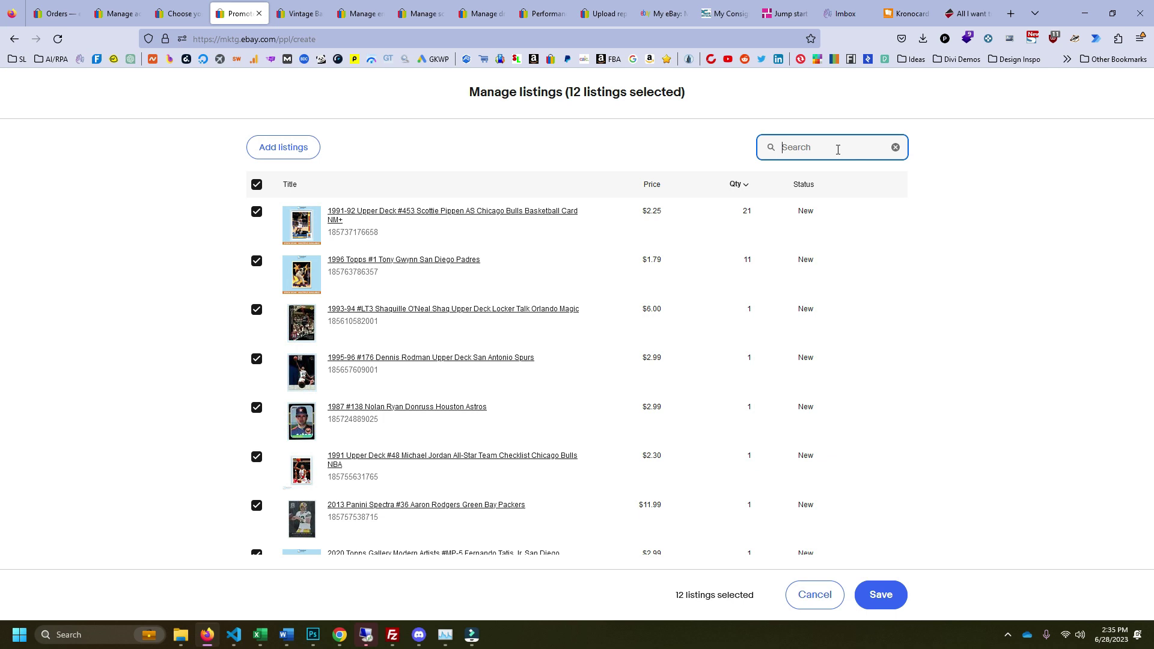
scroll(631, 336, "down", 5)
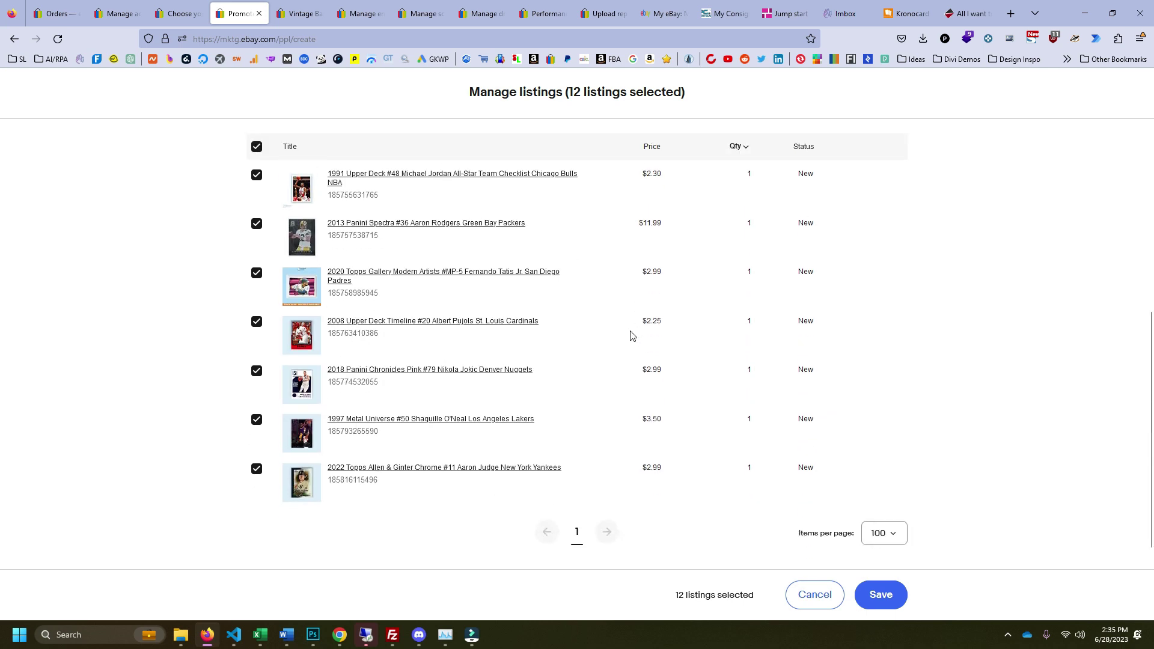
scroll(628, 332, "up", 5)
left_click(794, 149)
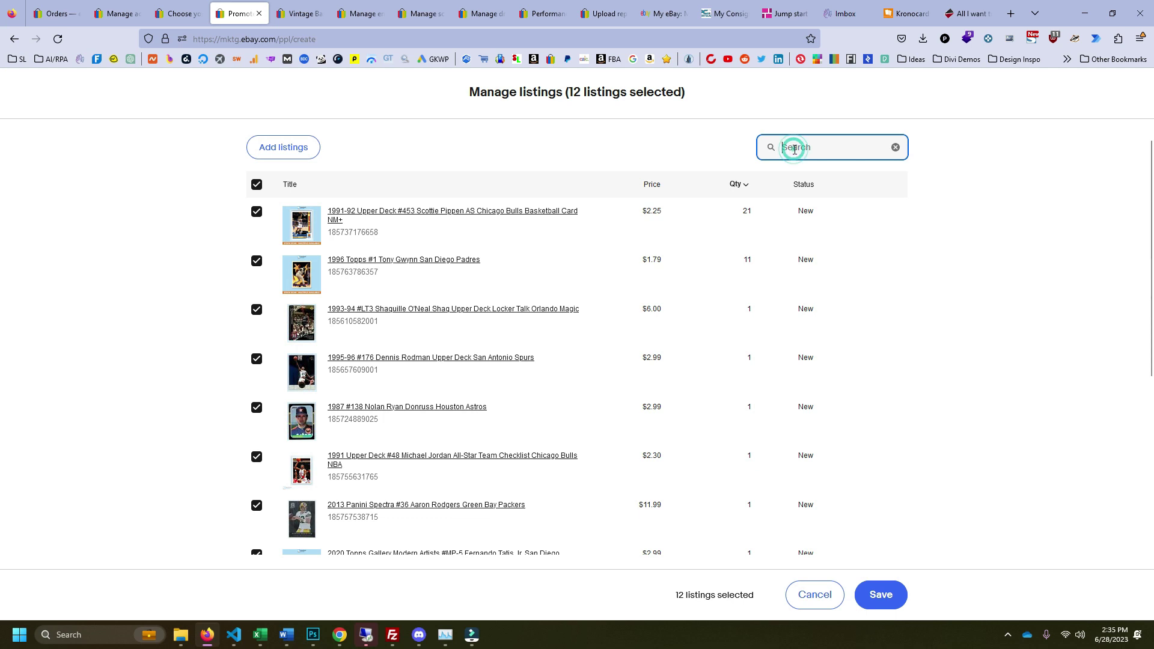
type("wayne gretzky")
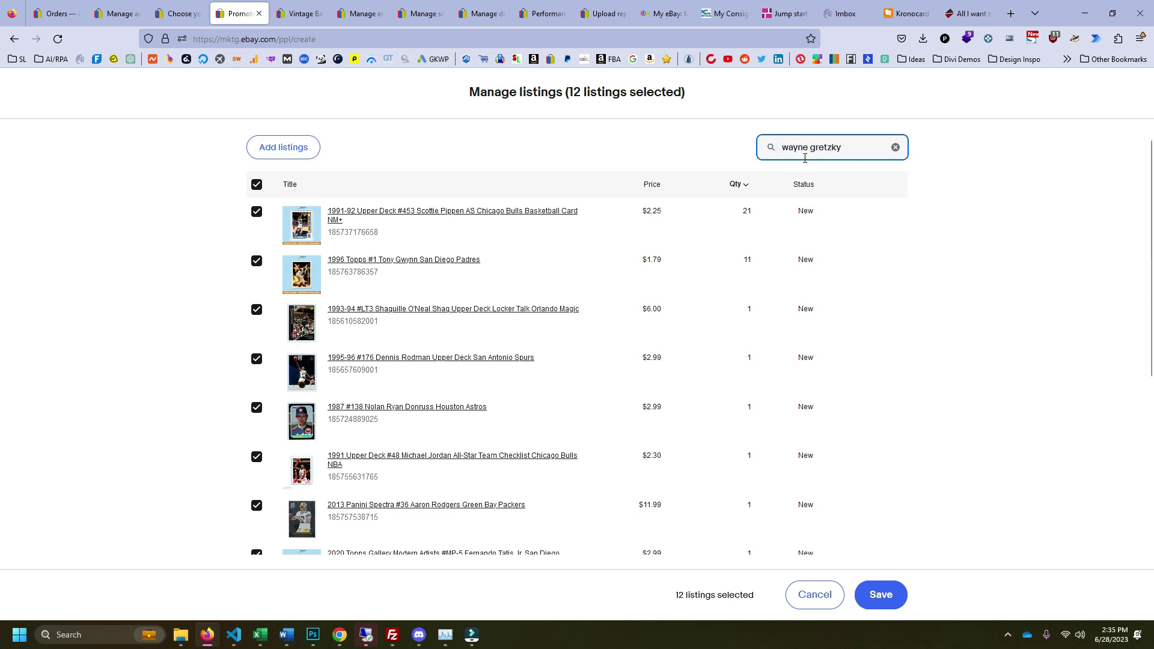
left_click_drag(844, 147, 491, 148)
key("BackSpace")
Step: Find 'wayne gretzky' in store listings and add the 1997 Donruss Elite Gretzky card
left_click(294, 149)
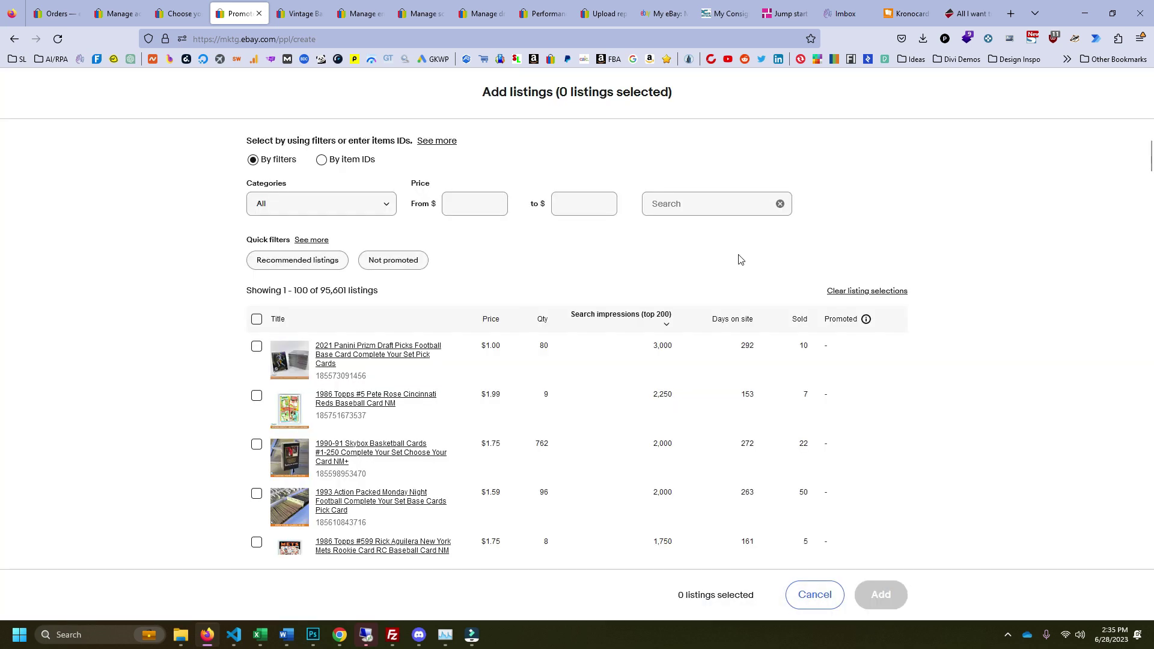
left_click(691, 205)
type("wayne gretzky")
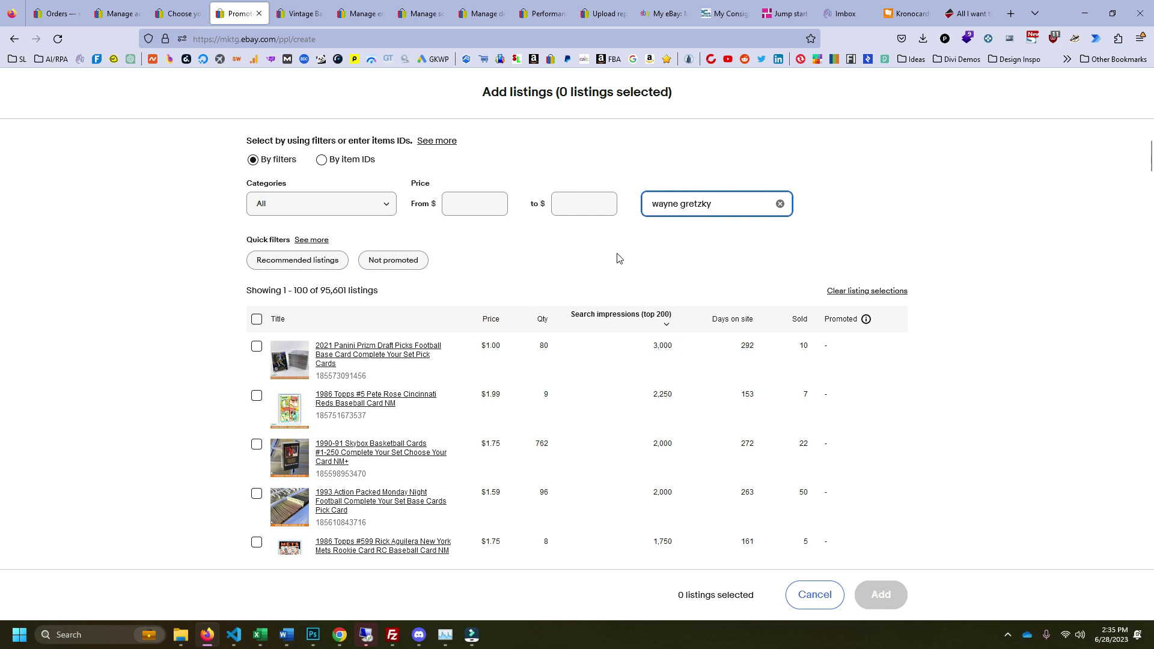
key("Return")
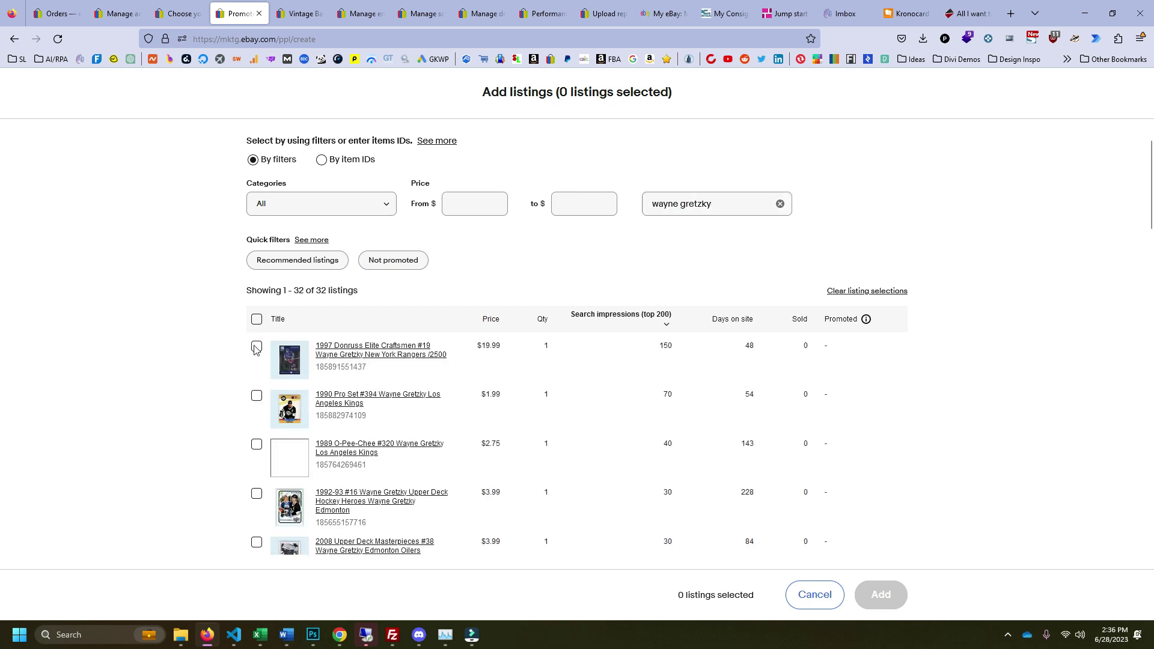
left_click(256, 347)
left_click(882, 597)
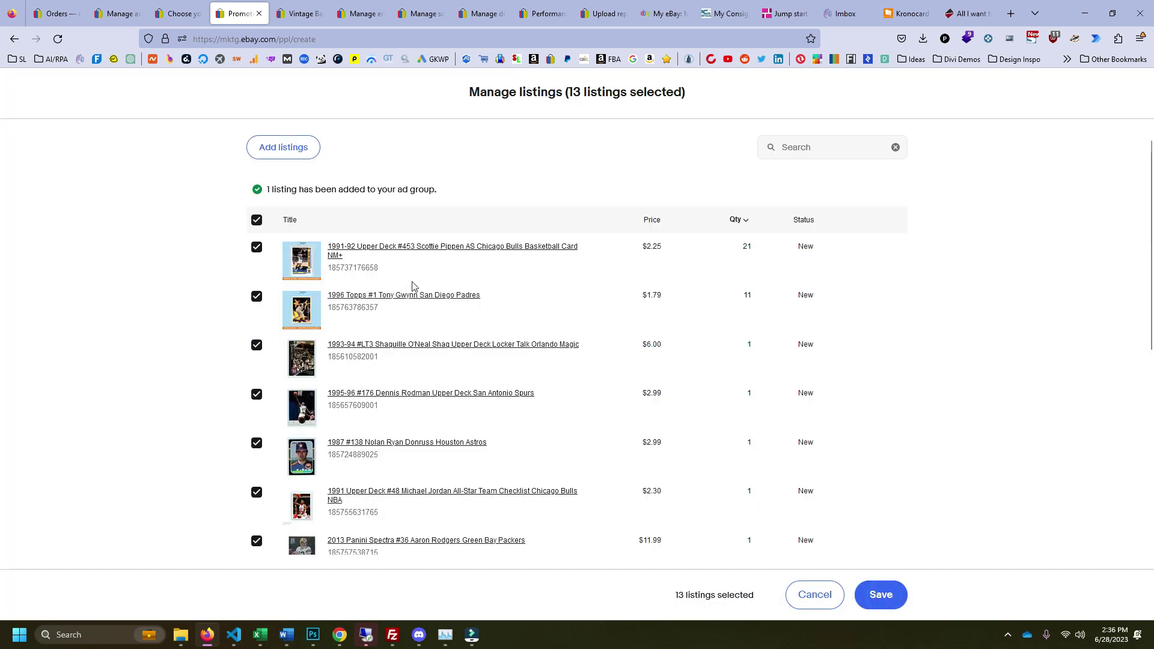
Step: Save the listing selection, sort keywords by monthly searches descending, and highlight 70,500, 13,500, 10,500, 9,750
left_click(879, 593)
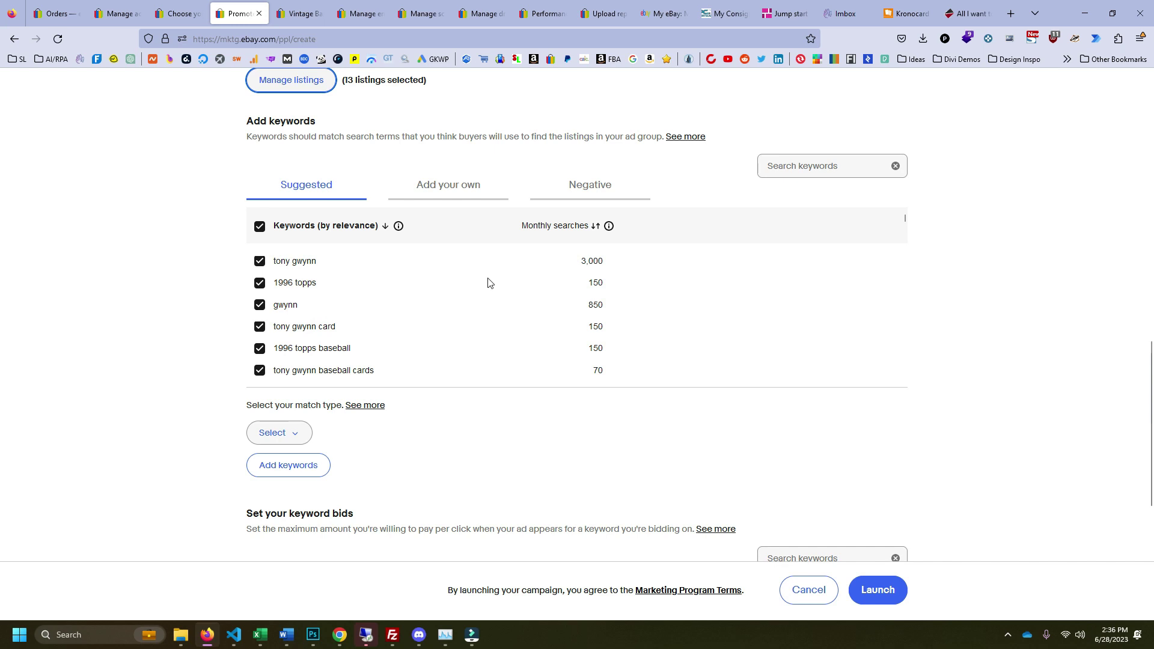
left_click(595, 230)
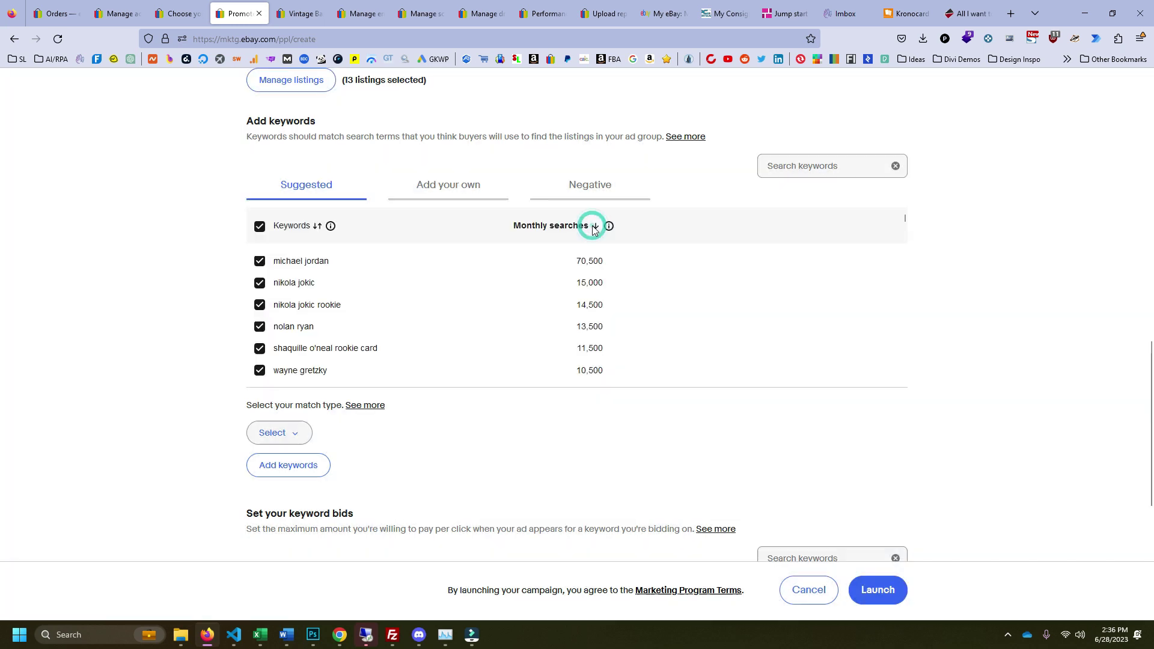
left_click_drag(570, 259, 622, 265)
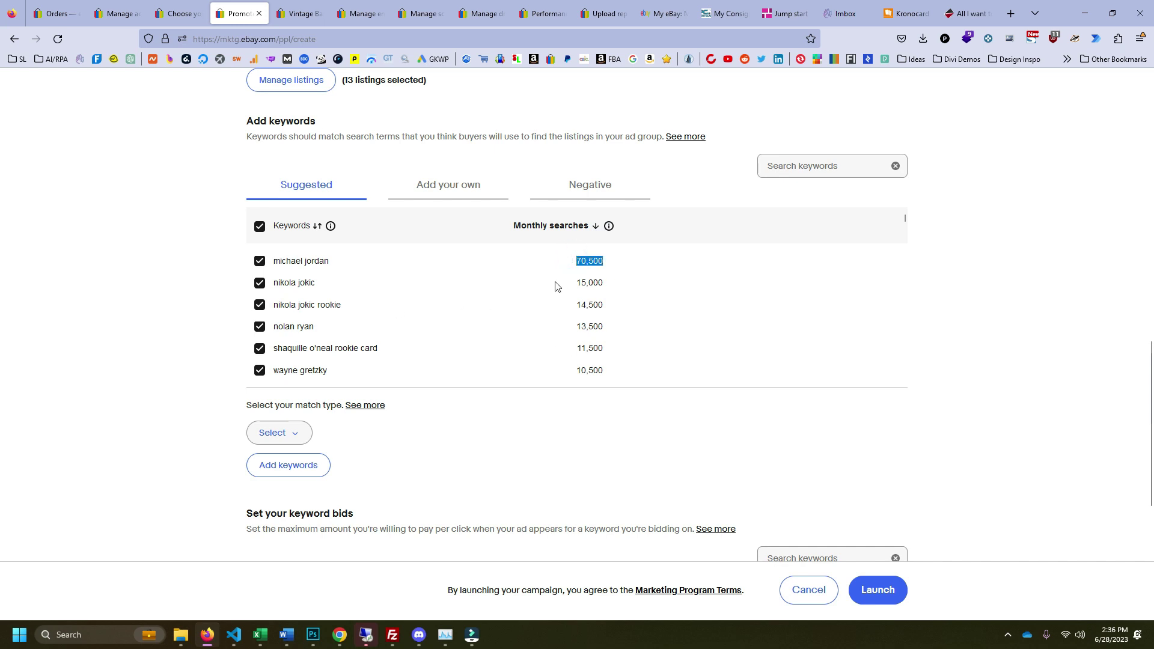
left_click_drag(562, 327, 612, 355)
scroll(573, 294, "down", 2)
left_click_drag(569, 312, 615, 342)
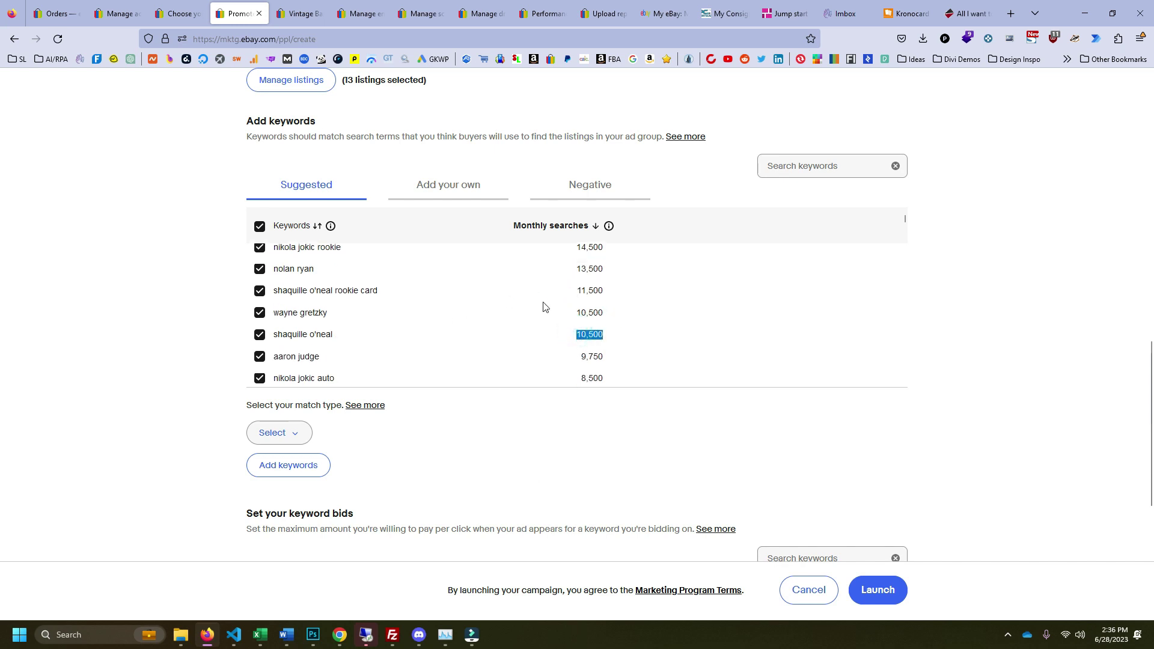
left_click_drag(603, 356, 580, 356)
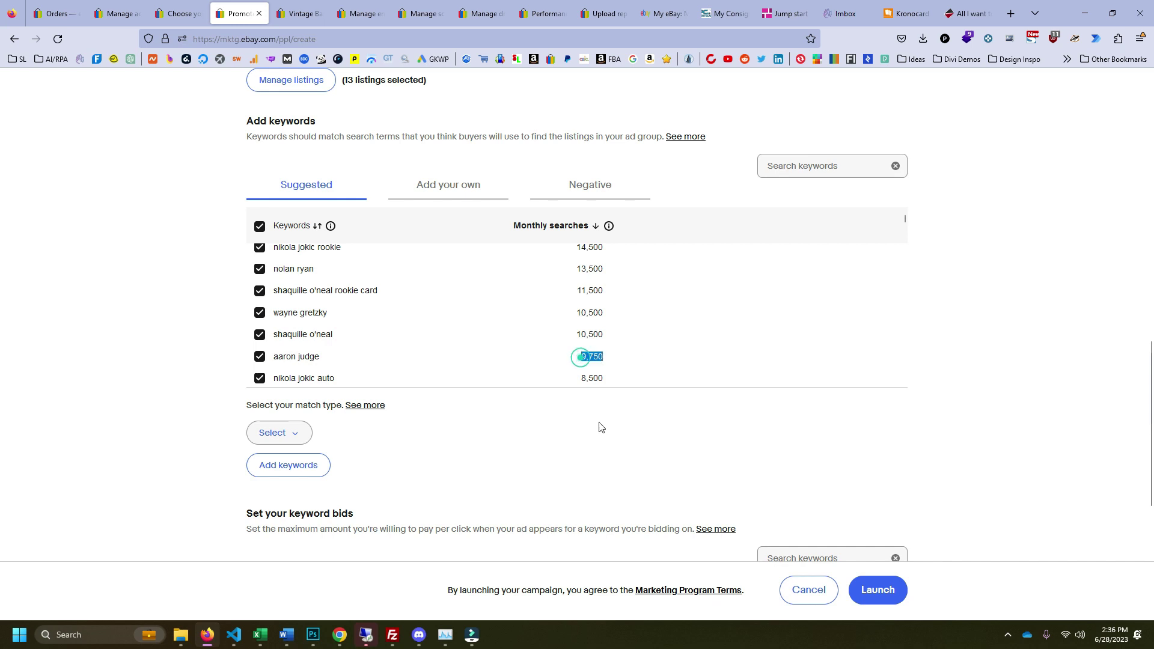
scroll(601, 325, "down", 2)
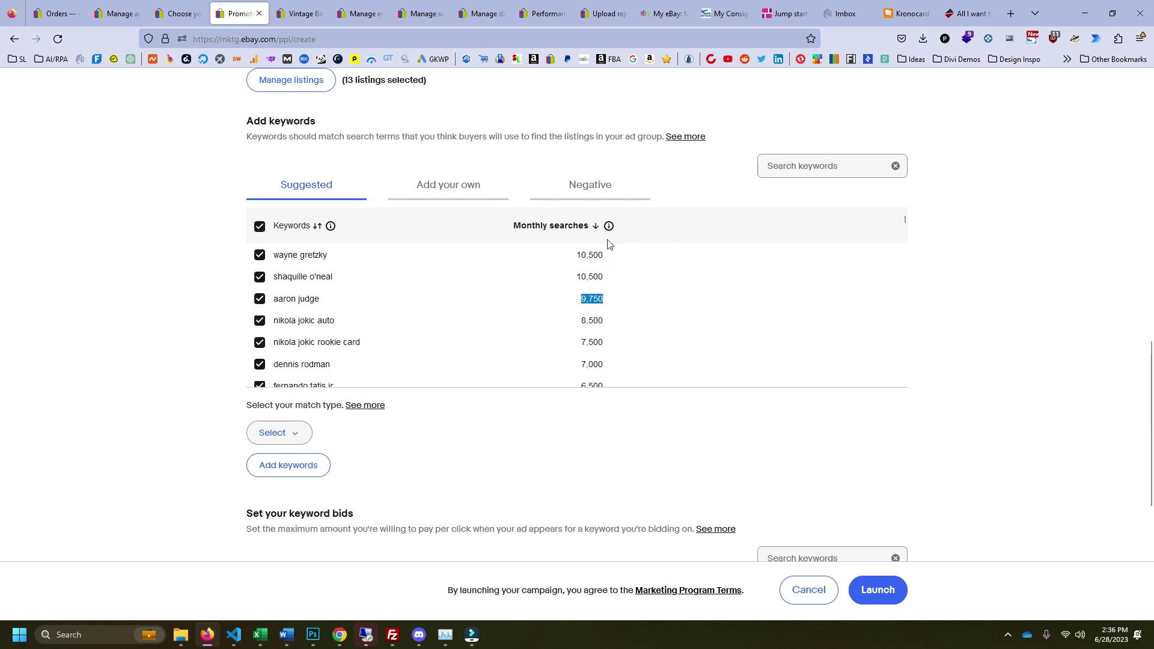
scroll(592, 299, "down", 3)
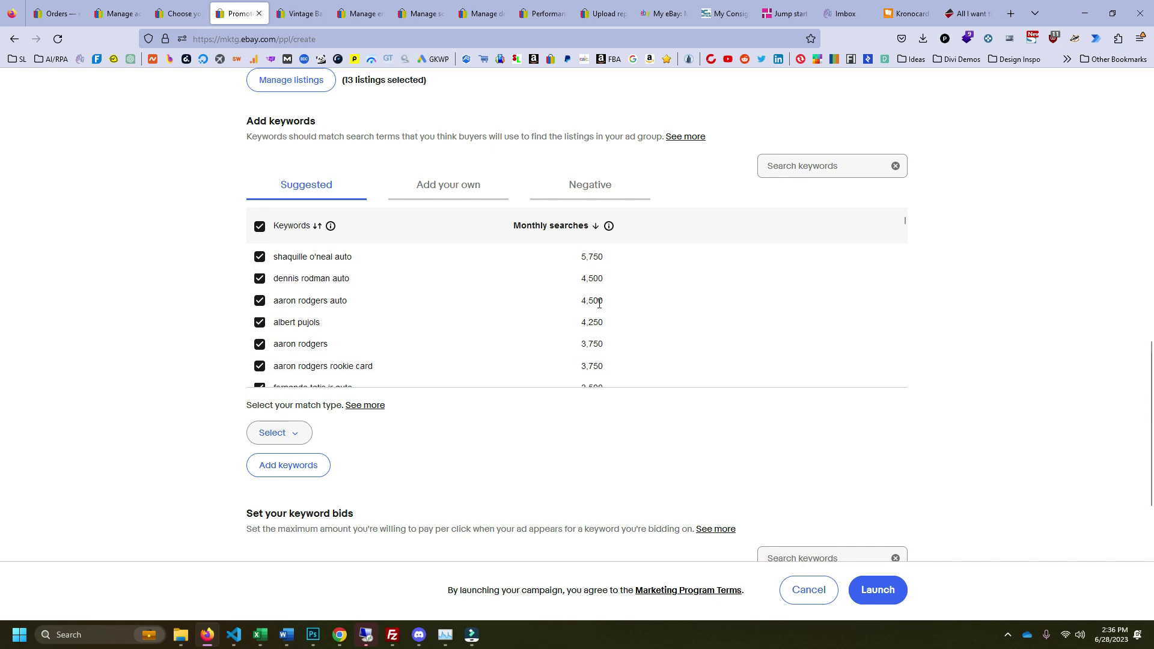
scroll(598, 303, "down", 5)
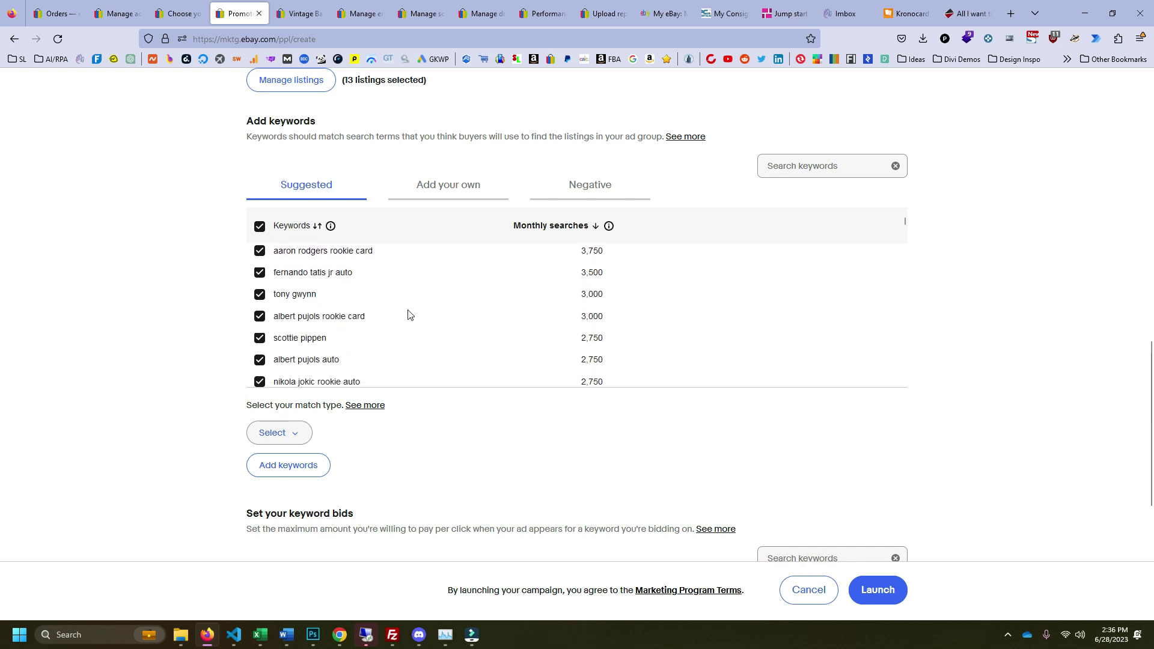
scroll(463, 298, "down", 8)
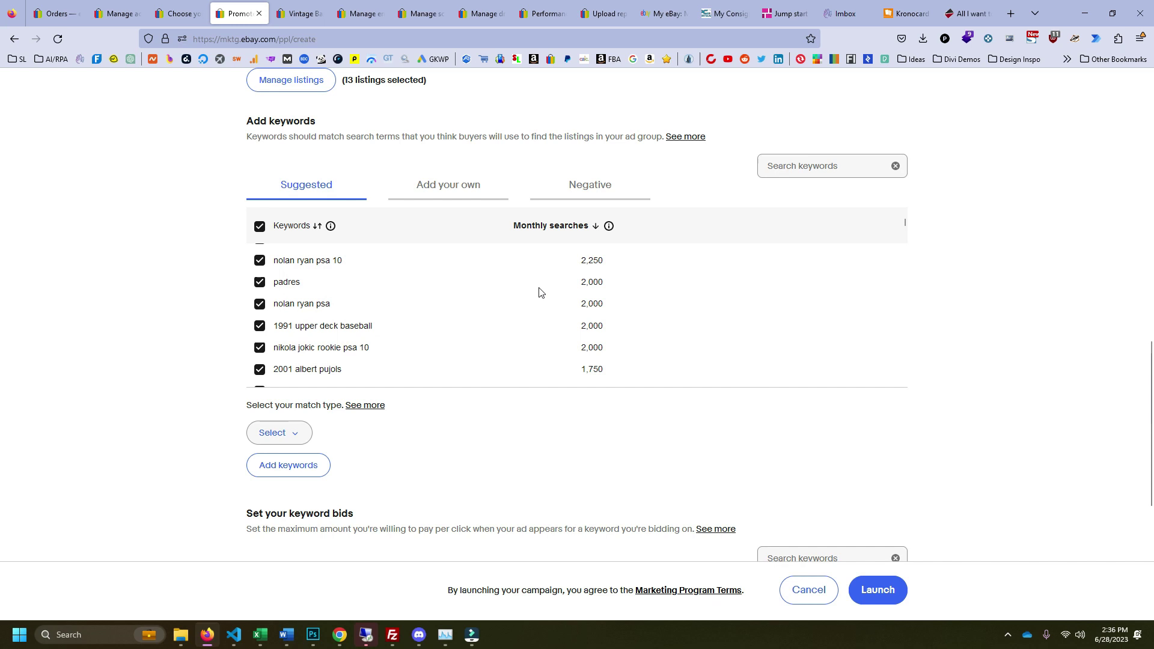
scroll(855, 430, "down", 5)
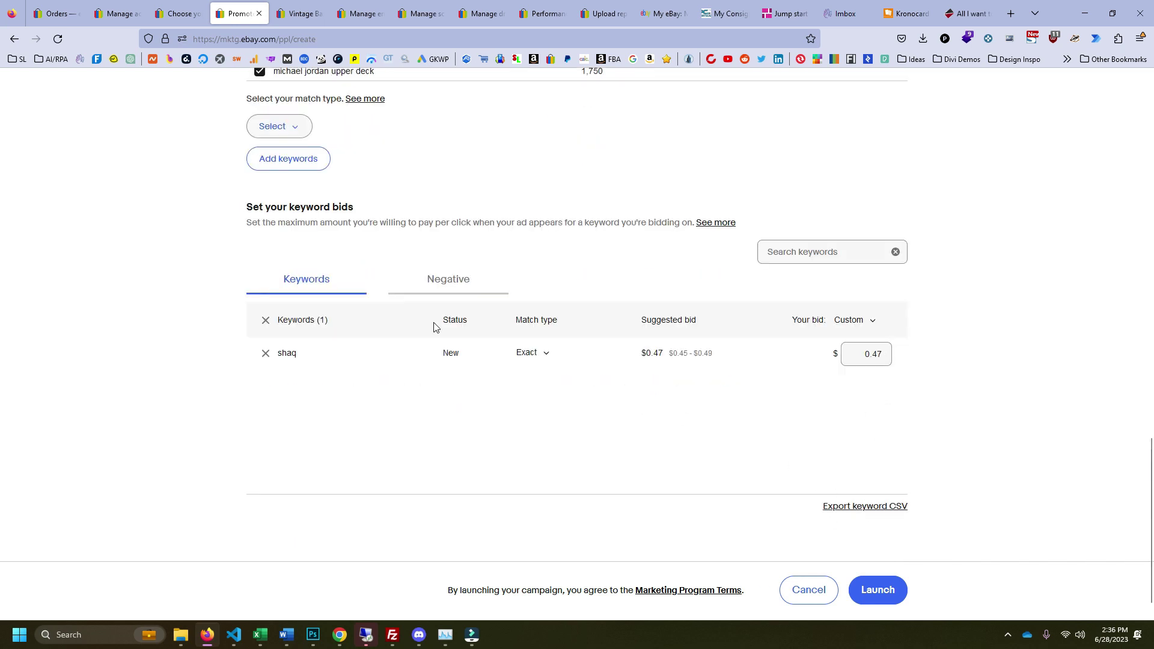
scroll(322, 330, "up", 4)
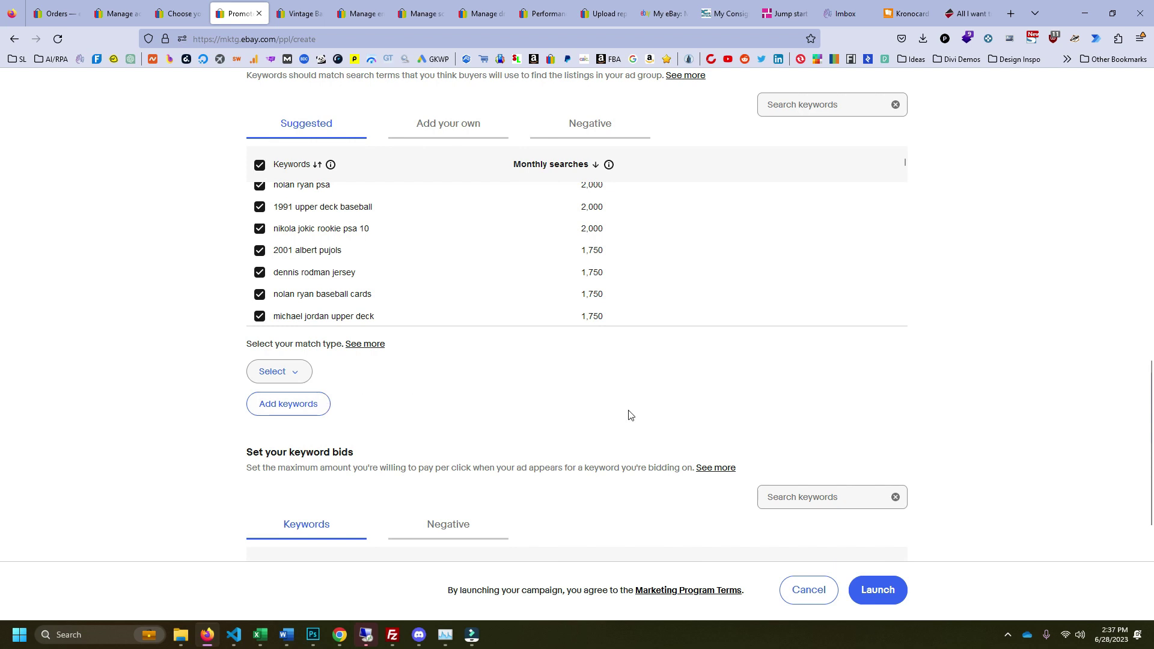
scroll(626, 412, "down", 5)
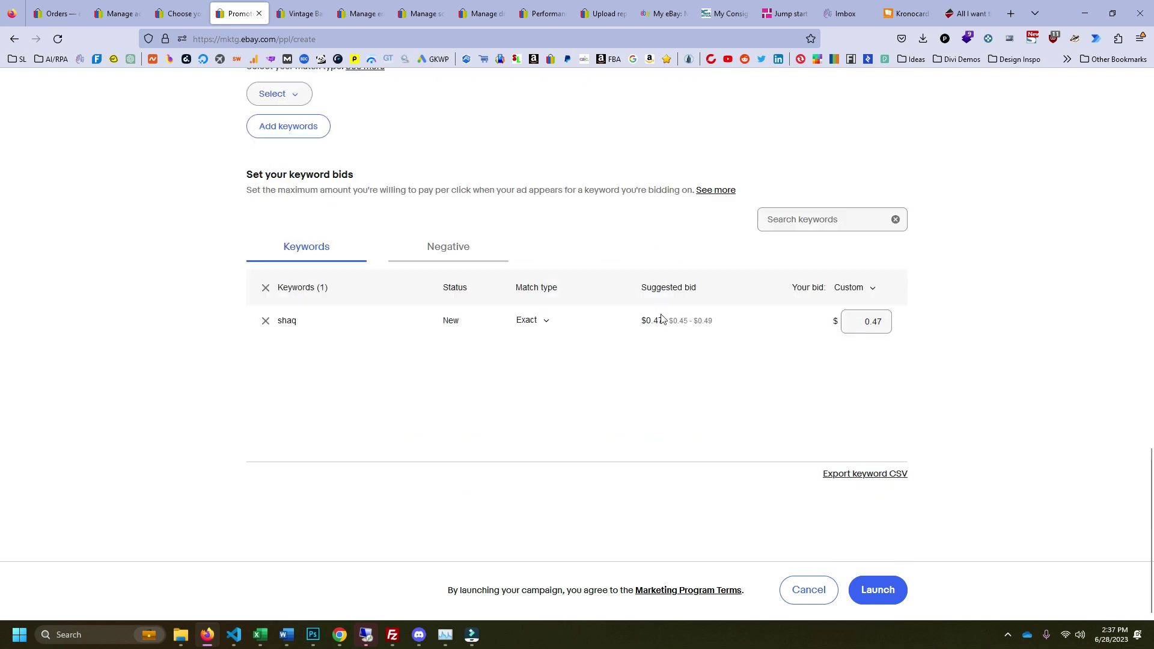
left_click_drag(666, 318, 763, 332)
scroll(697, 343, "up", 15)
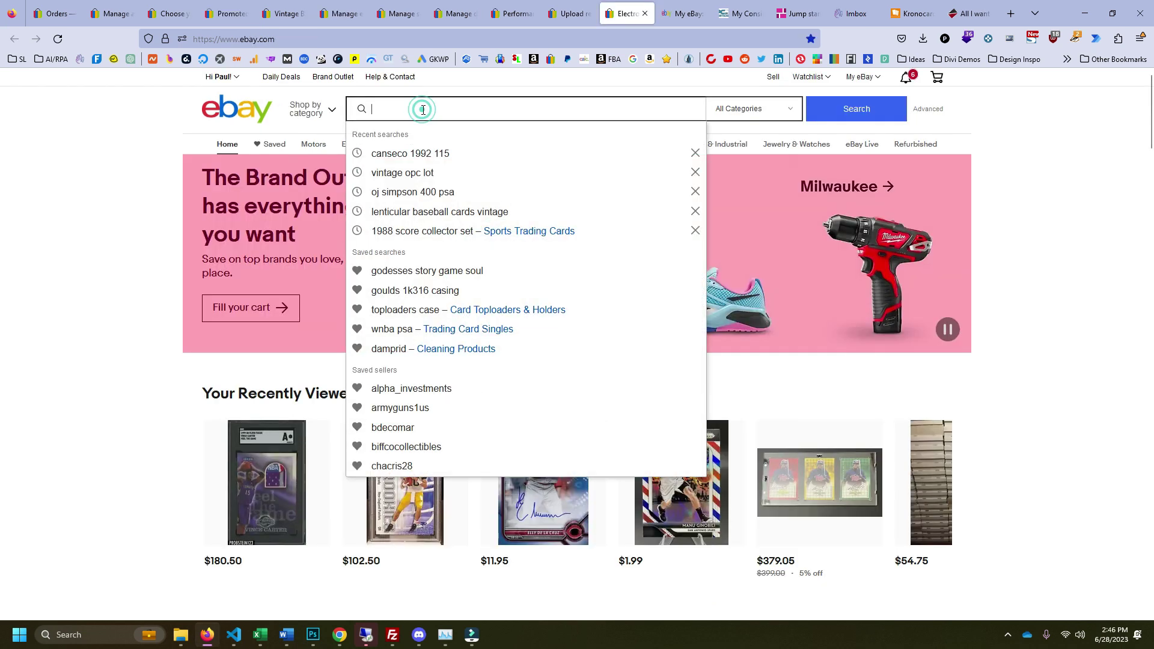
Step: Search eBay for 'shaq' and check the 35,000+ results count
type("haq")
key("Return")
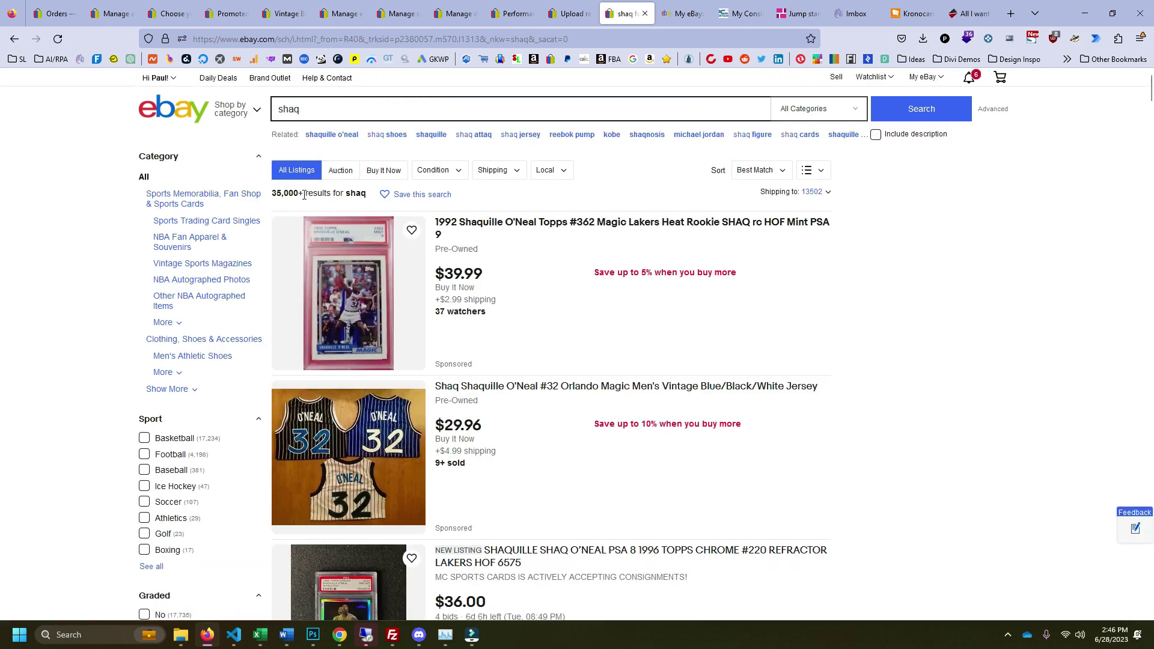
left_click_drag(304, 194, 271, 191)
left_click(300, 203)
double_click(288, 192)
left_click(294, 201)
Step: Limit the shaq results to sold items, showing 7,800+ results
scroll(204, 370, "down", 10)
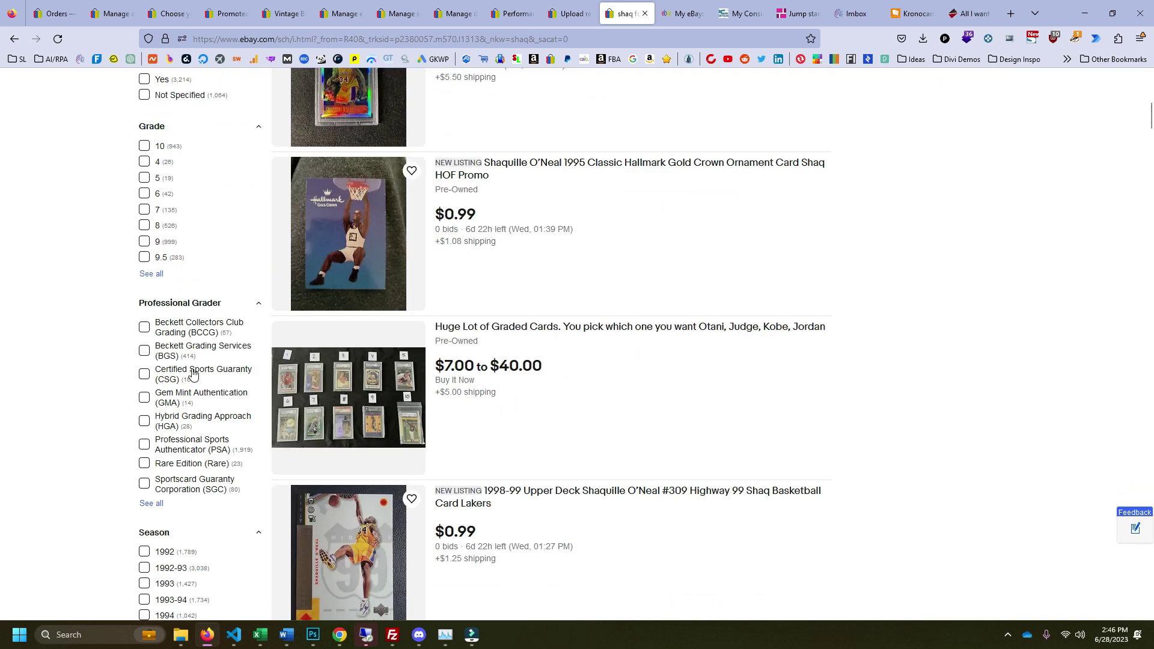
scroll(192, 373, "down", 20)
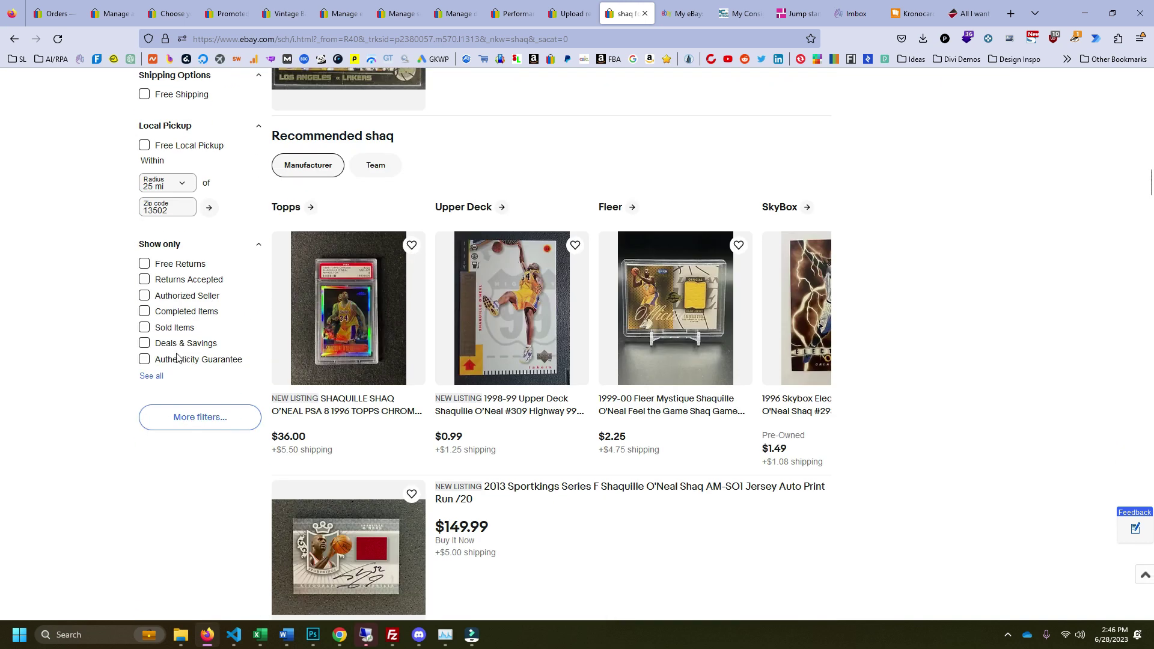
left_click(164, 327)
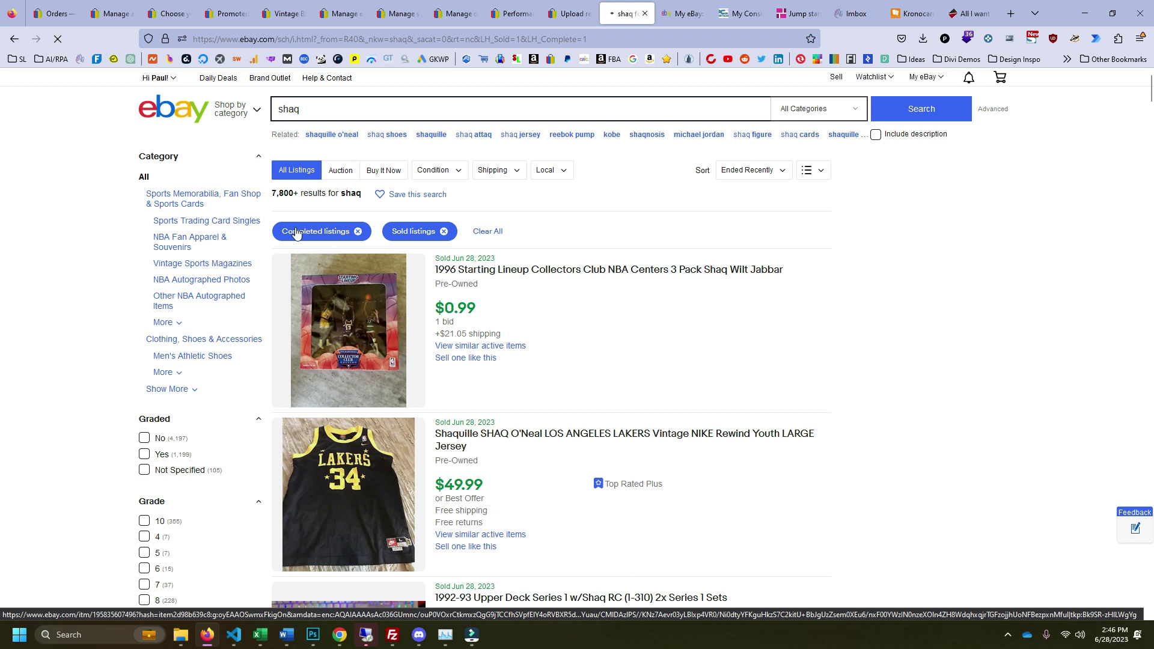
double_click(295, 196)
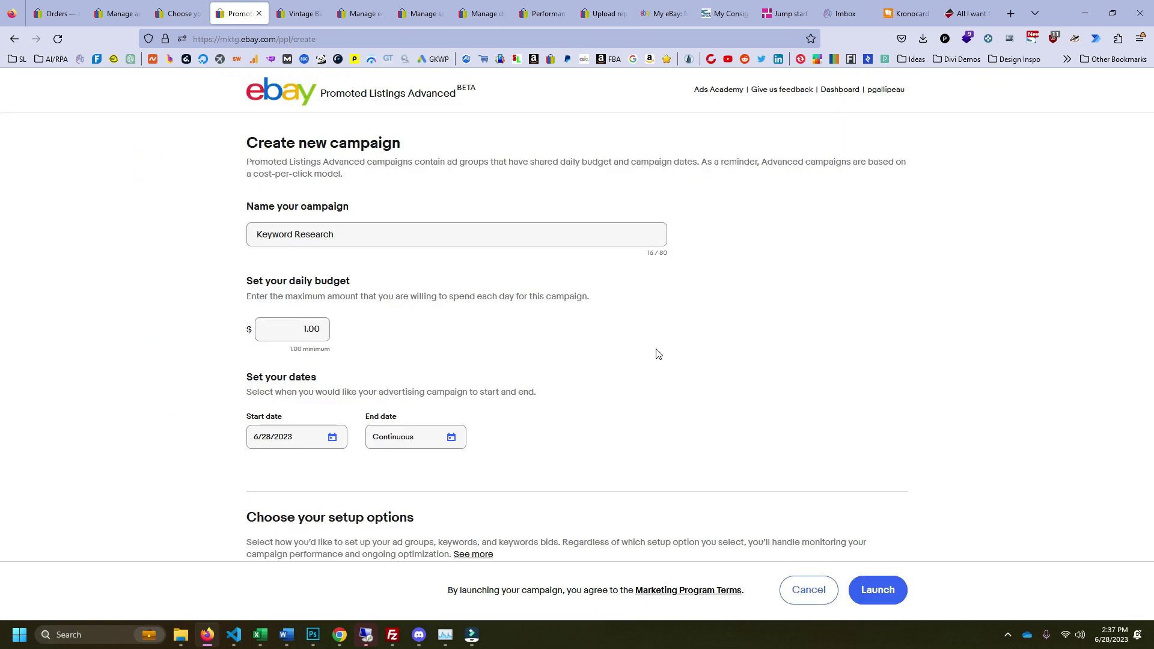